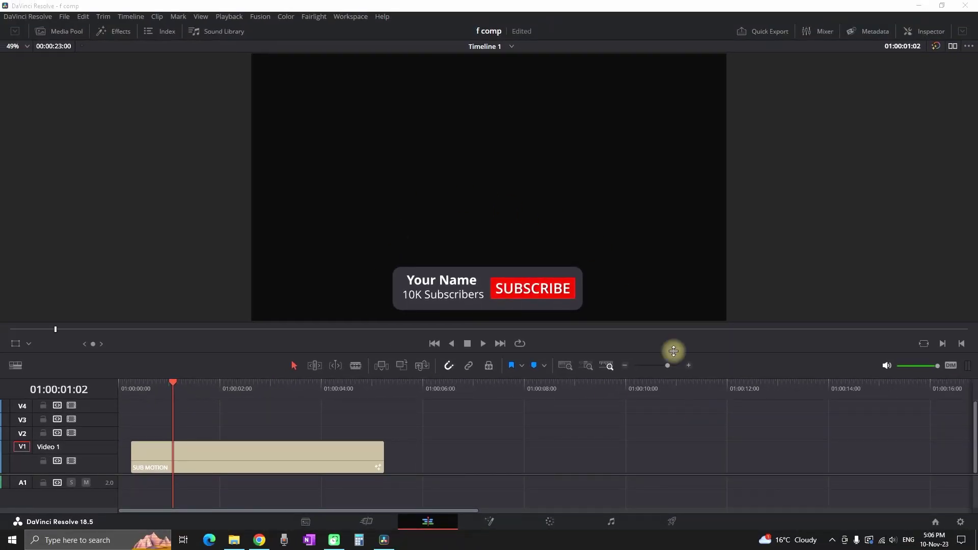
- Play the subscribe title animation from the start of the timeline
left_click(120, 385)
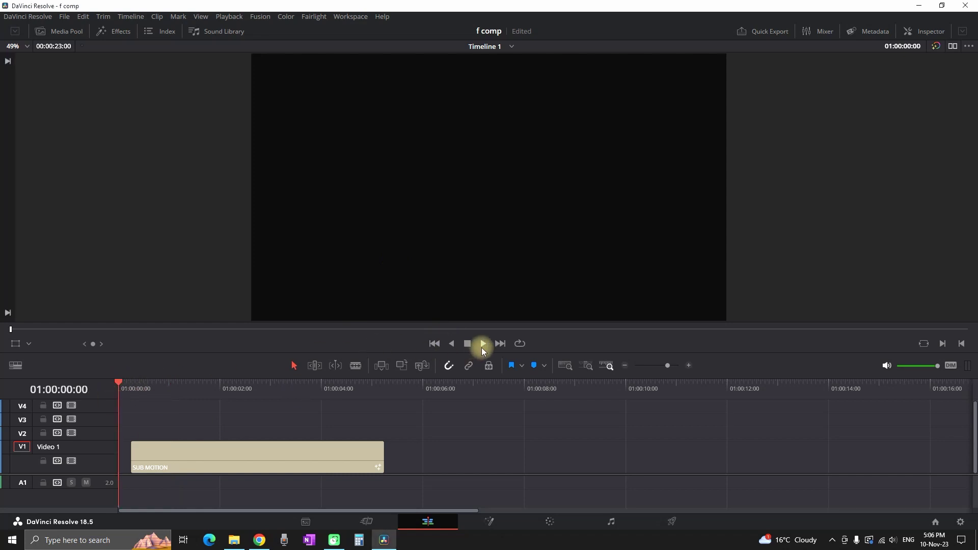
left_click(482, 348)
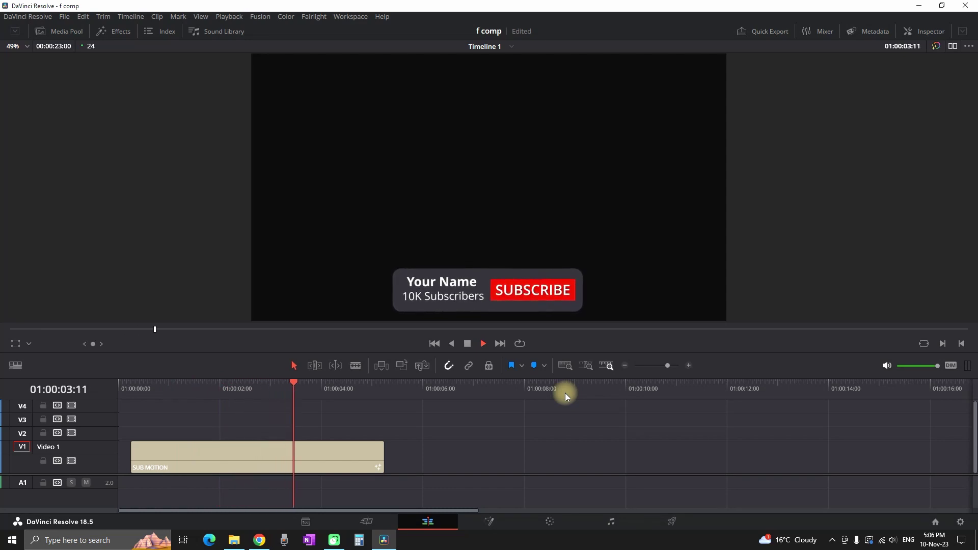
left_click(469, 343)
left_click(132, 386)
left_click(483, 343)
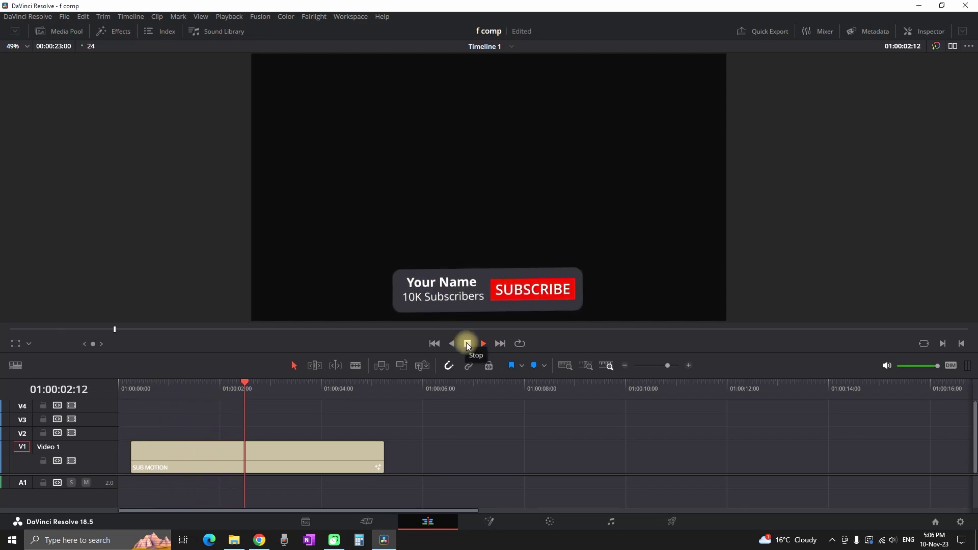
- Replay it, stop at 01:00:03:08, and select the SUB MOTION clip on V1
left_click(133, 390)
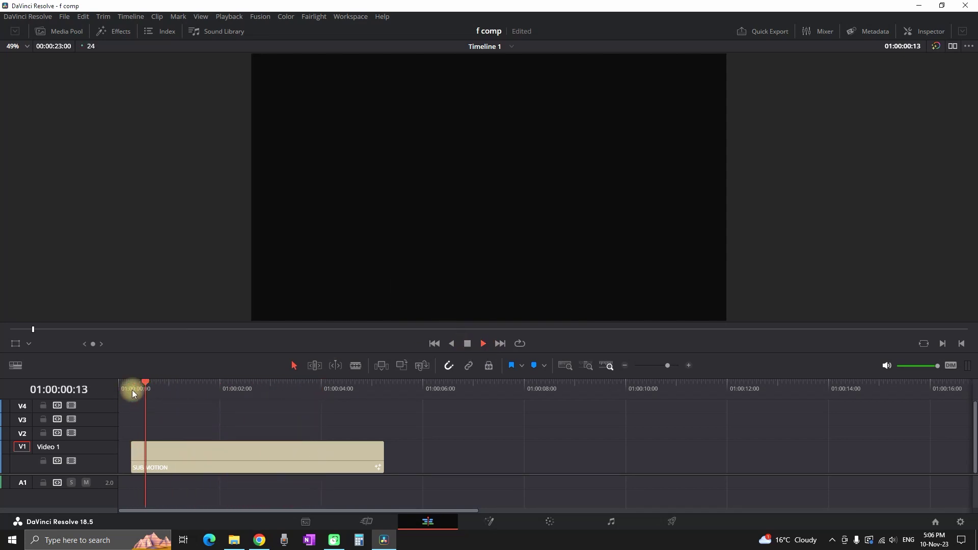
left_click(133, 390)
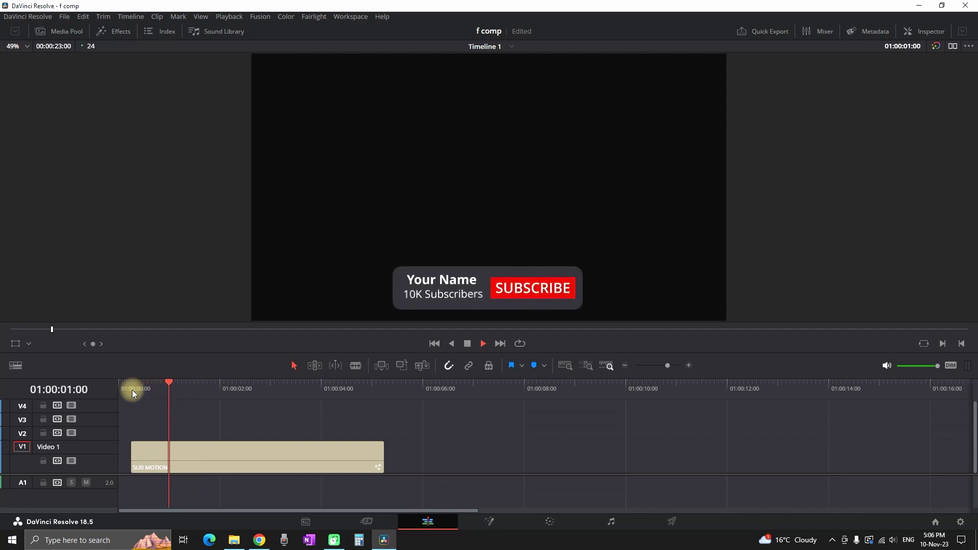
left_click(467, 344)
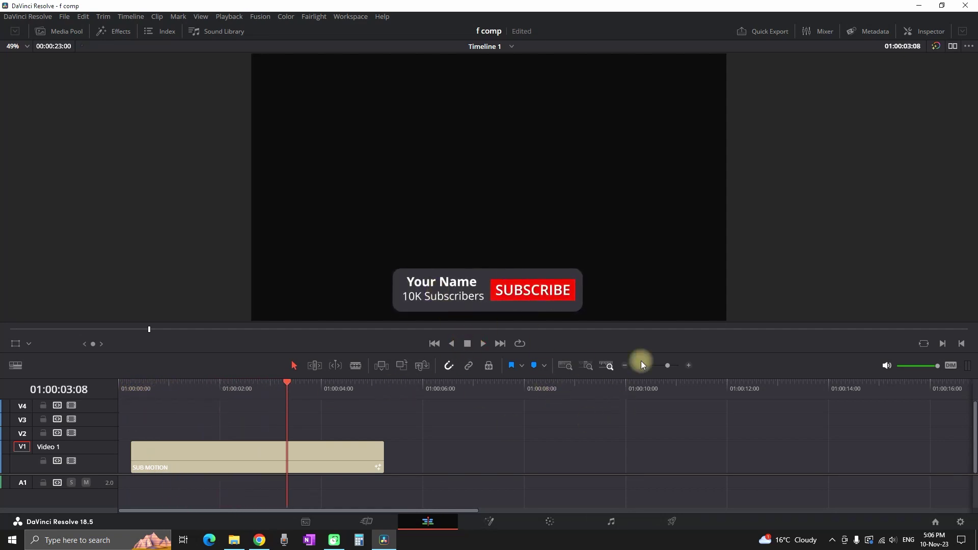
left_click(267, 450)
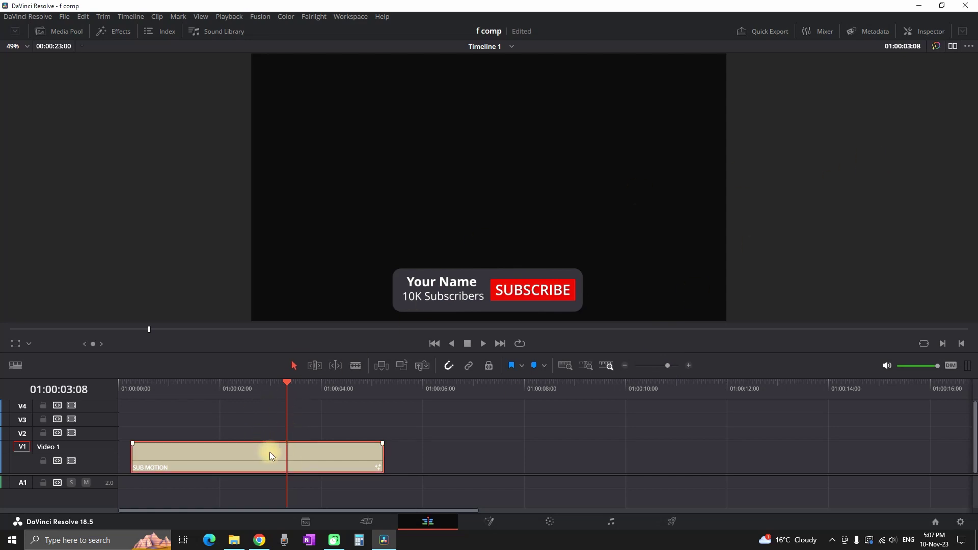
- Show the SUB MOTION Inspector settings and the banner background colour chooser
left_click(932, 32)
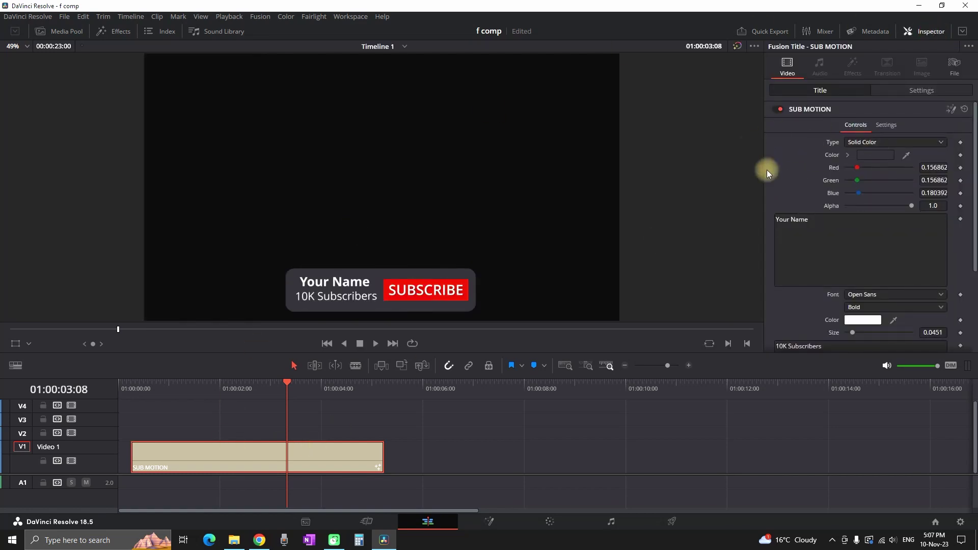
left_click(872, 157)
left_click_drag(535, 163, 782, 203)
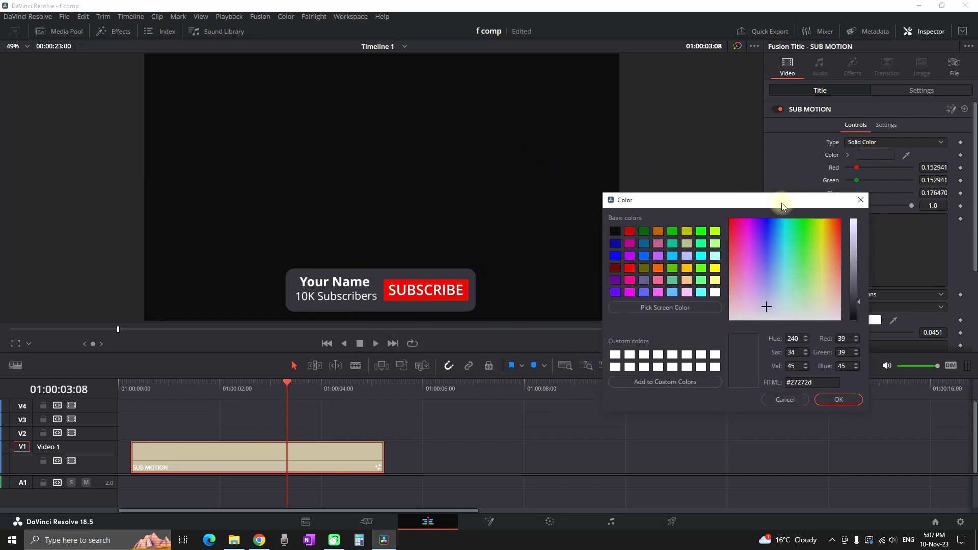
- Preview yellow, green, teal, pink and light pink banners, then cancel to keep dark grey
left_click(715, 268)
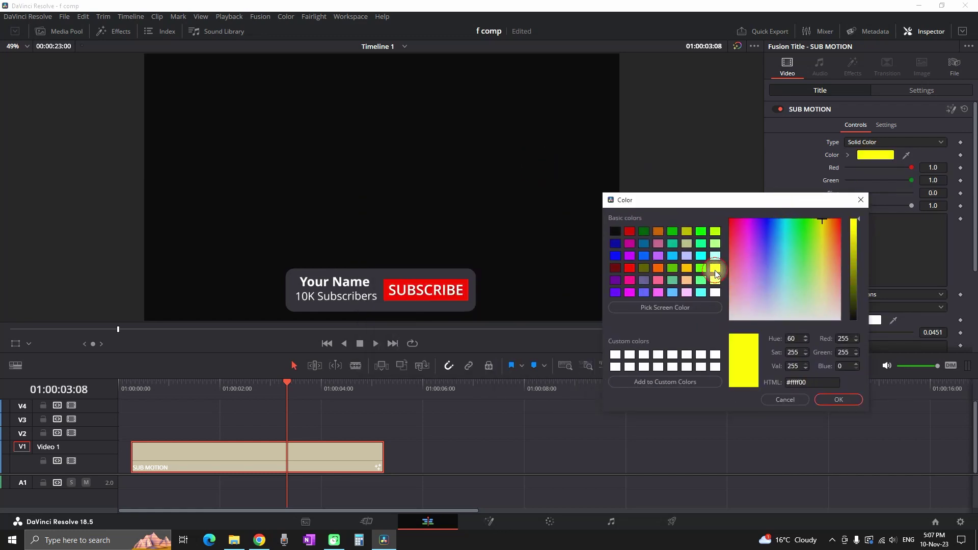
left_click(674, 269)
left_click(673, 280)
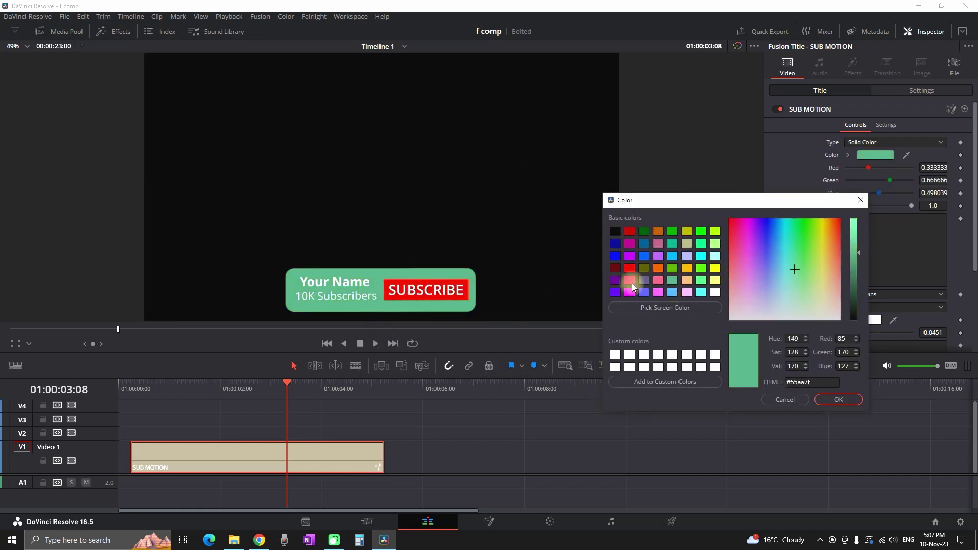
left_click(630, 283)
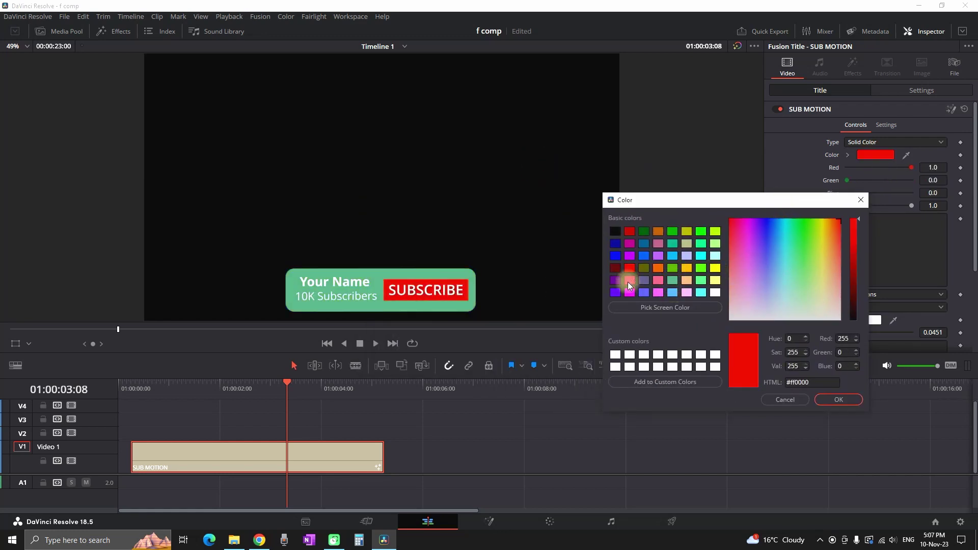
left_click(686, 292)
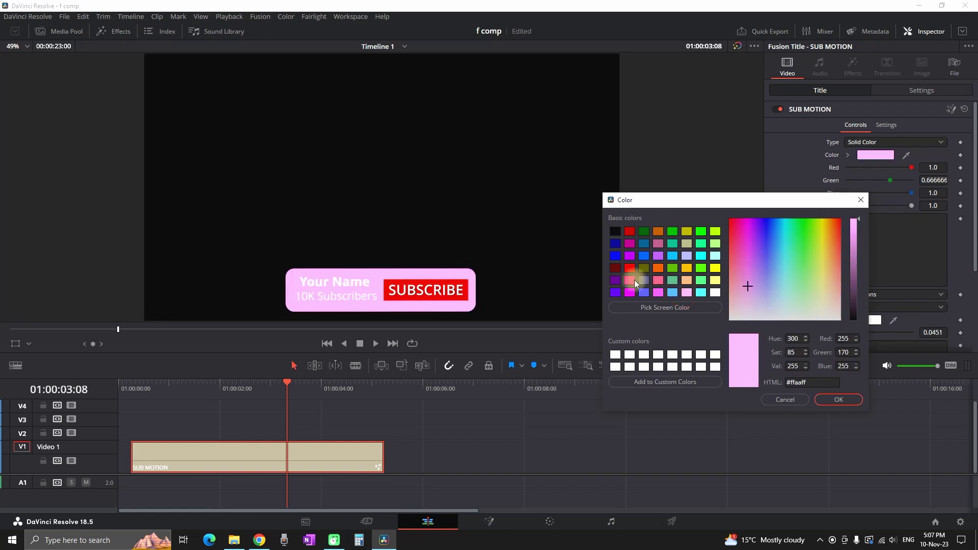
left_click(786, 400)
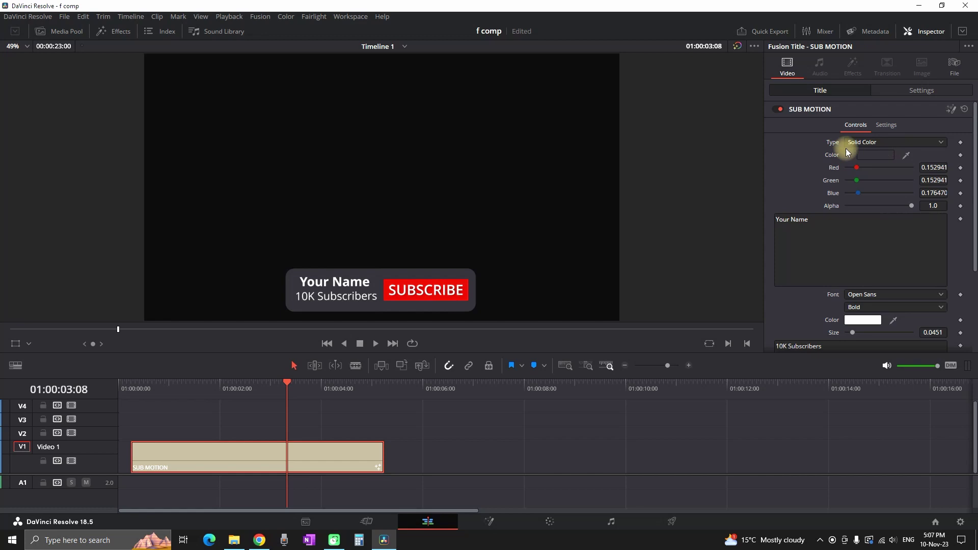
left_click(865, 144)
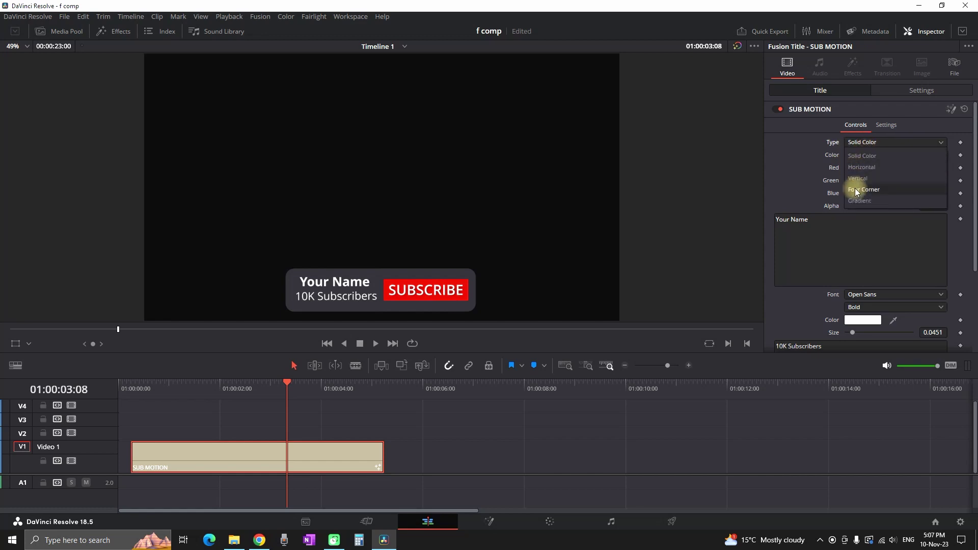
left_click(862, 200)
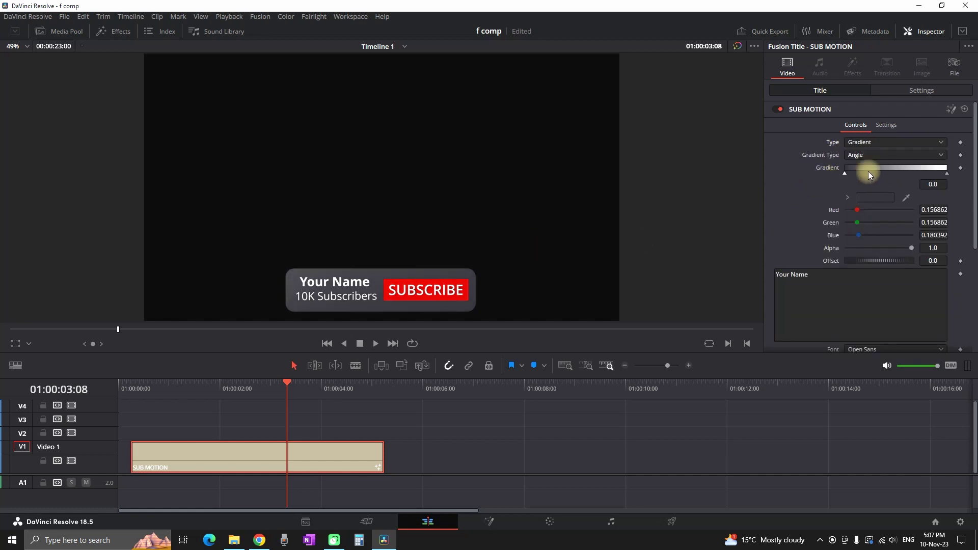
left_click(894, 157)
left_click(885, 200)
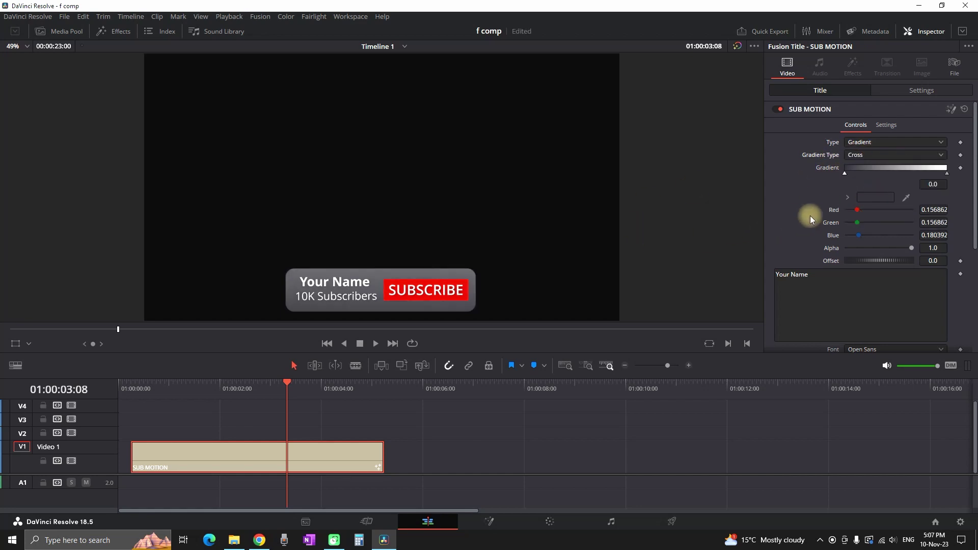
left_click(864, 197)
left_click_drag(519, 163, 716, 183)
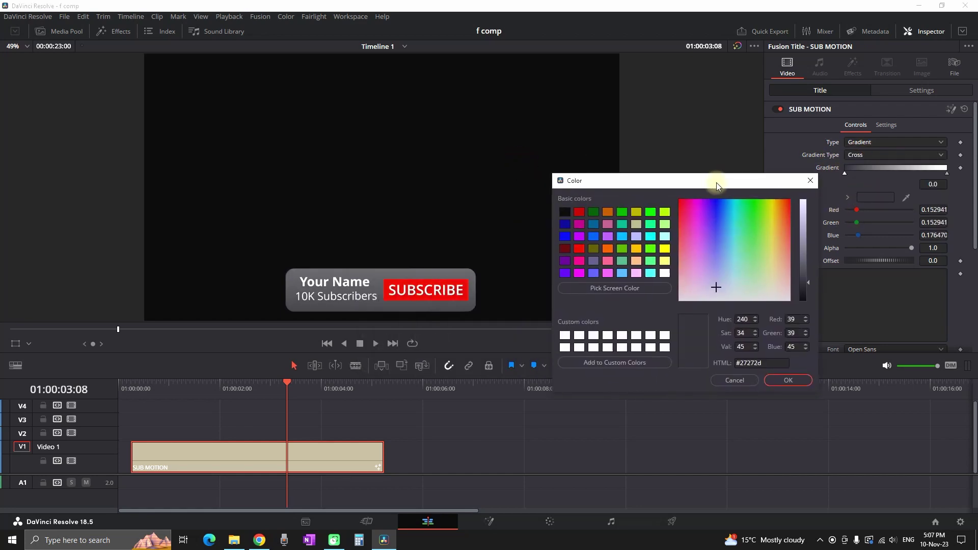
left_click(655, 248)
left_click(650, 235)
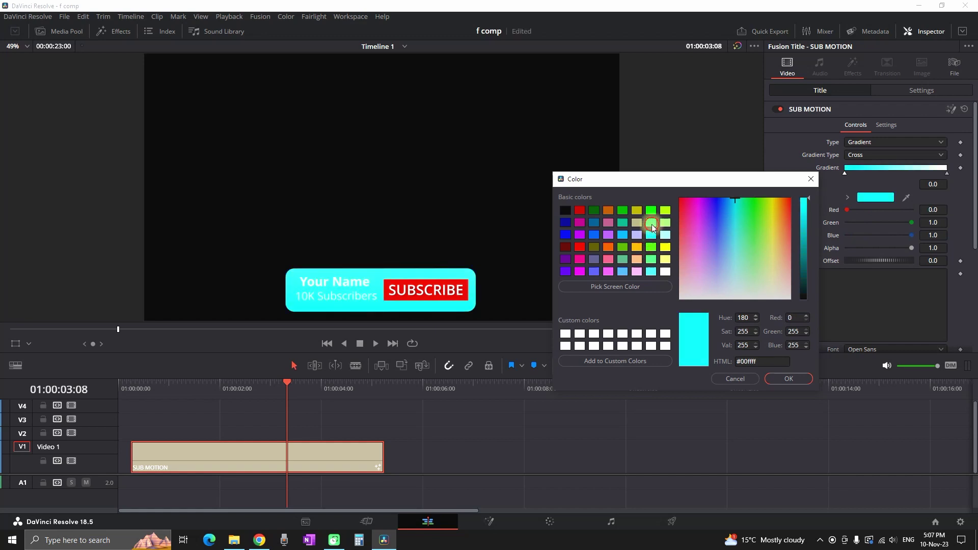
left_click(651, 223)
left_click(637, 246)
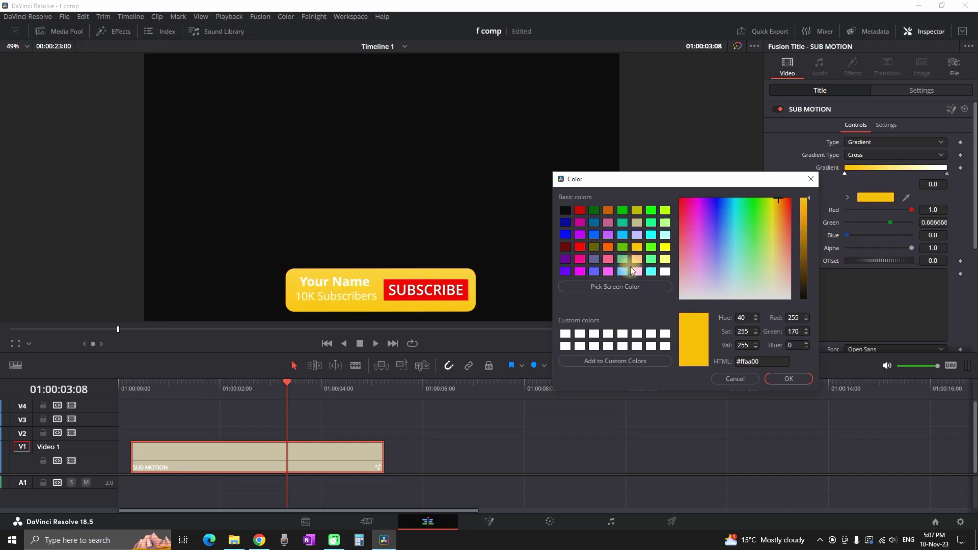
left_click(623, 272)
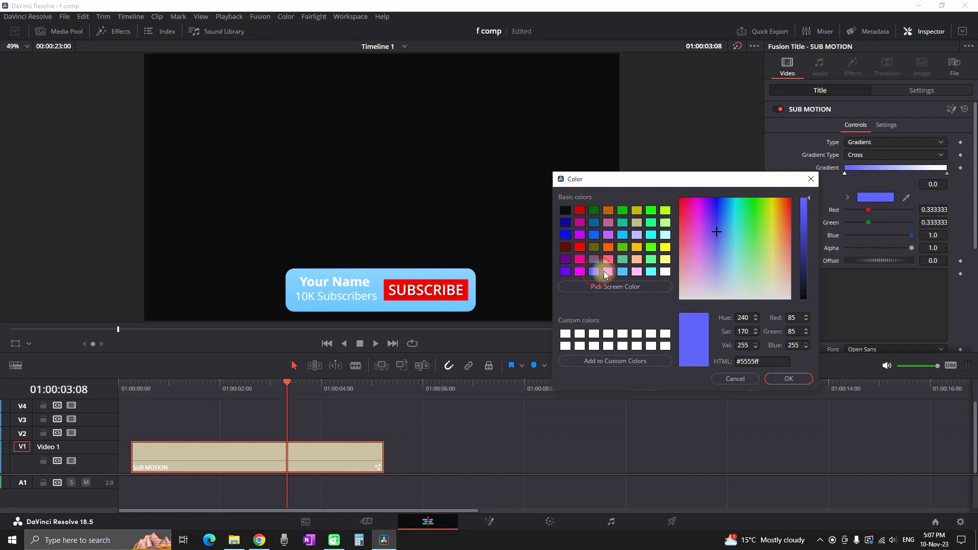
left_click(826, 219)
- Replace the Your Name text with 'Mr Beast' and colour it lime green
triple_click(875, 234)
type("Mr")
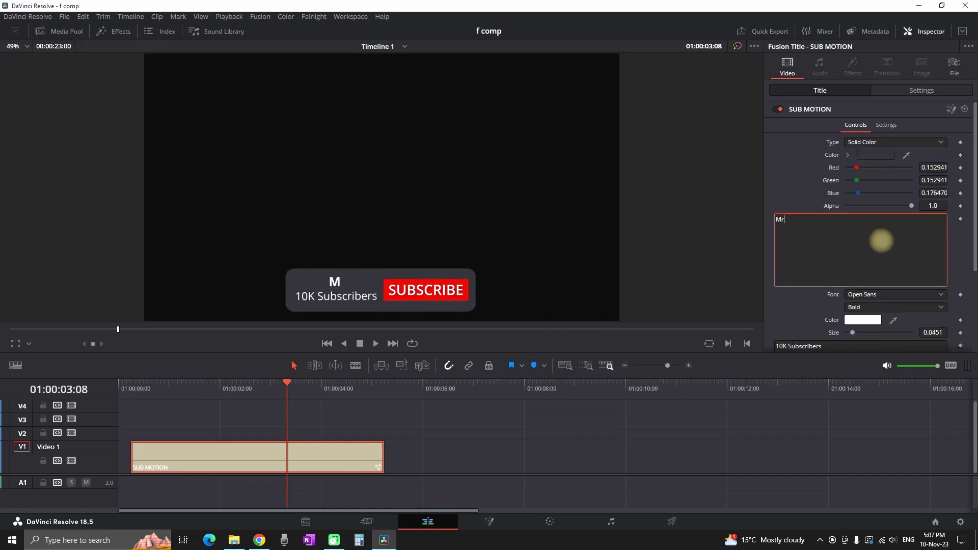
type(" Beast")
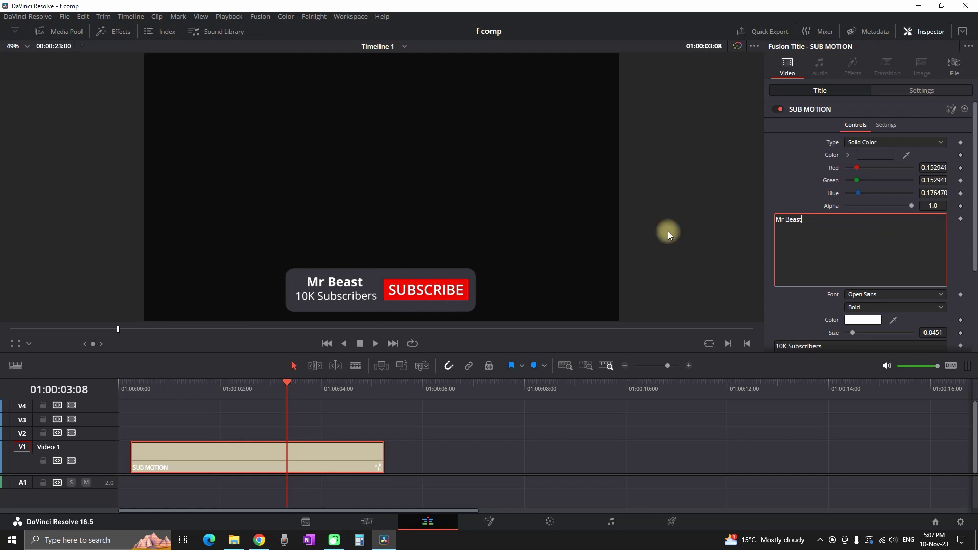
scroll(864, 247, "down", 1)
scroll(864, 247, "down", 2)
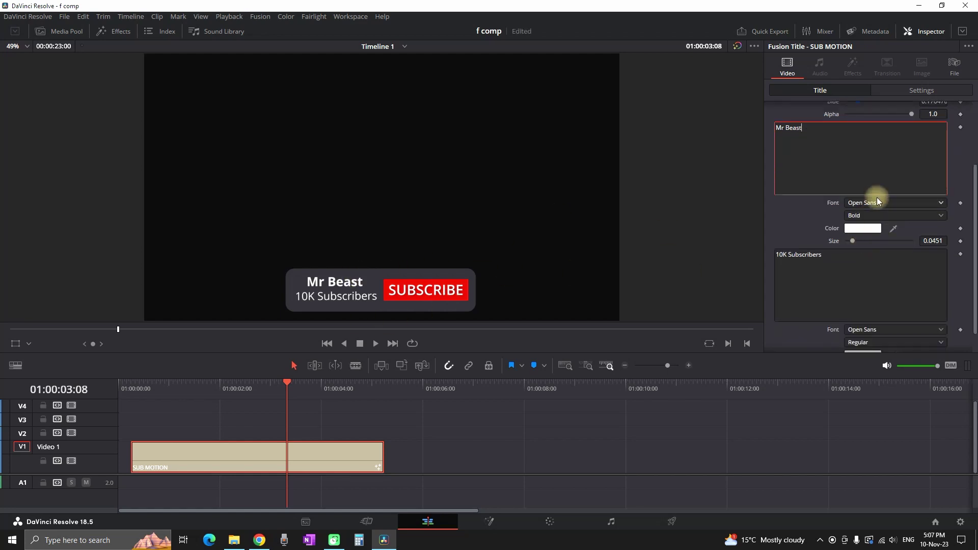
left_click(857, 228)
left_click_drag(537, 162, 690, 186)
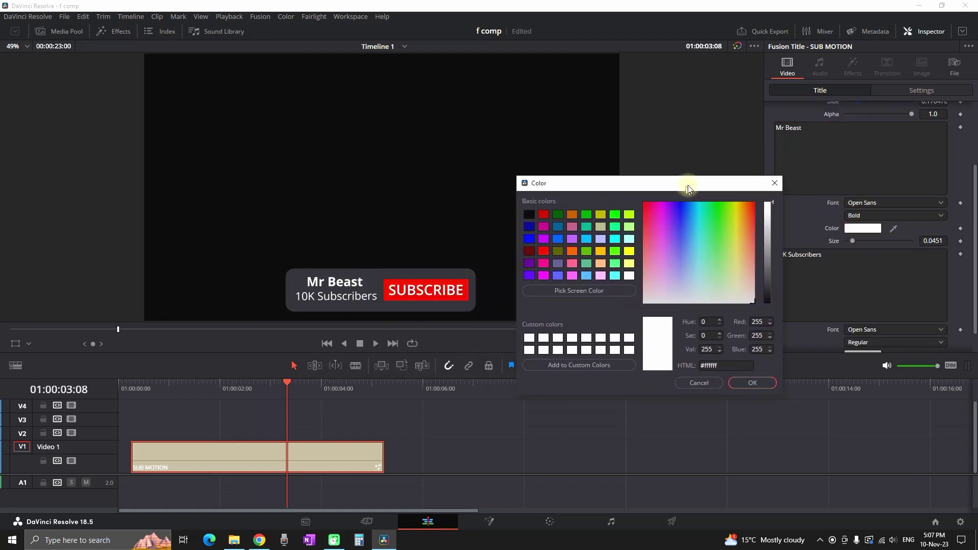
left_click(617, 253)
key("Return")
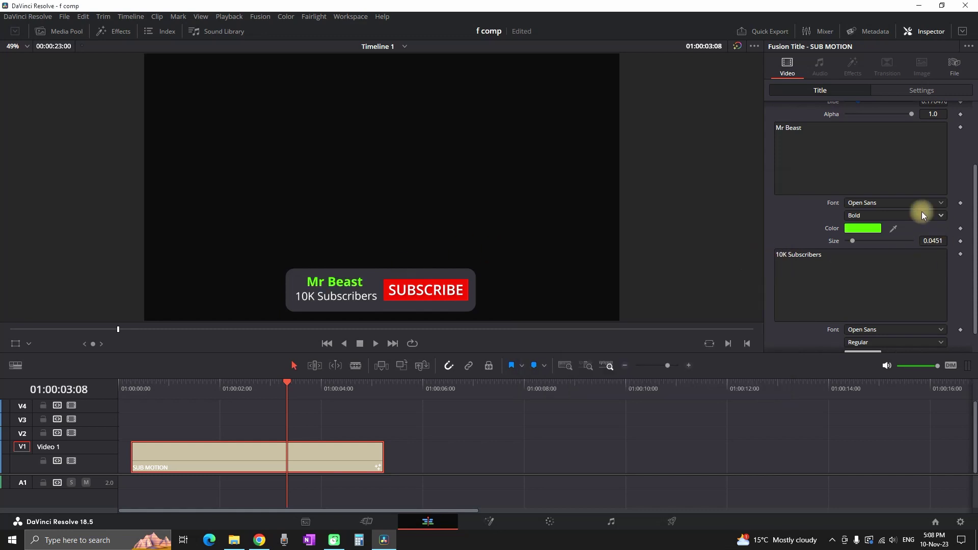
- Edit the subscriber count text so it reads '13.5K Subscribers'
left_click(775, 255)
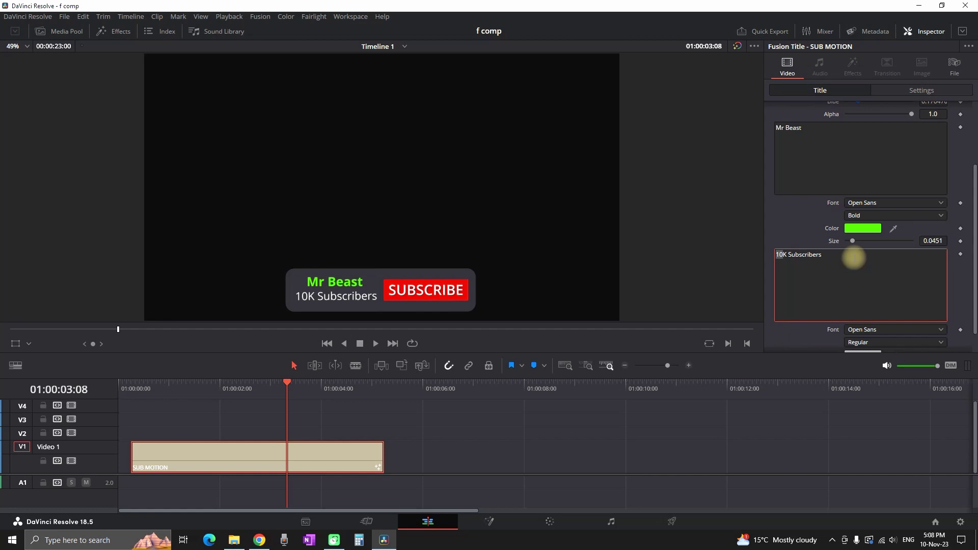
type("1")
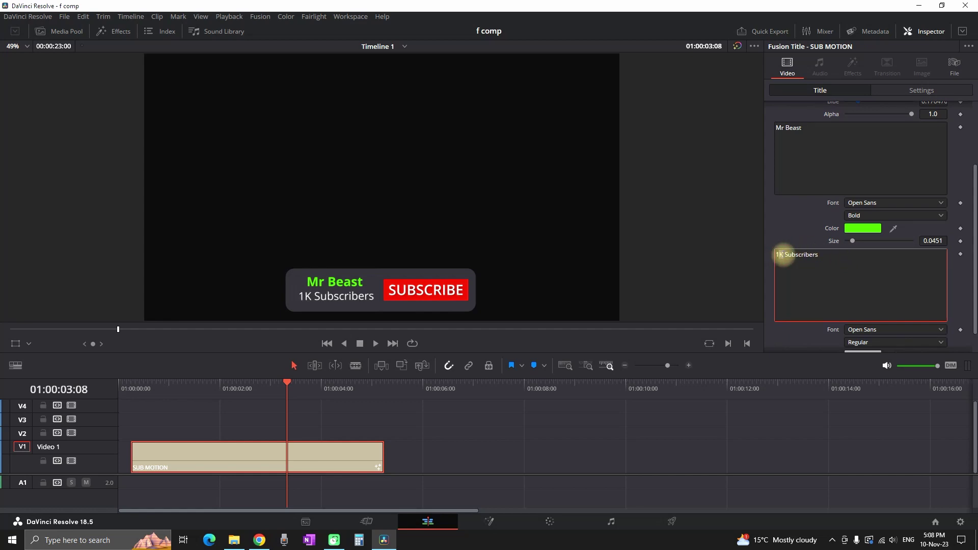
key("Delete")
type("M")
left_click(781, 255)
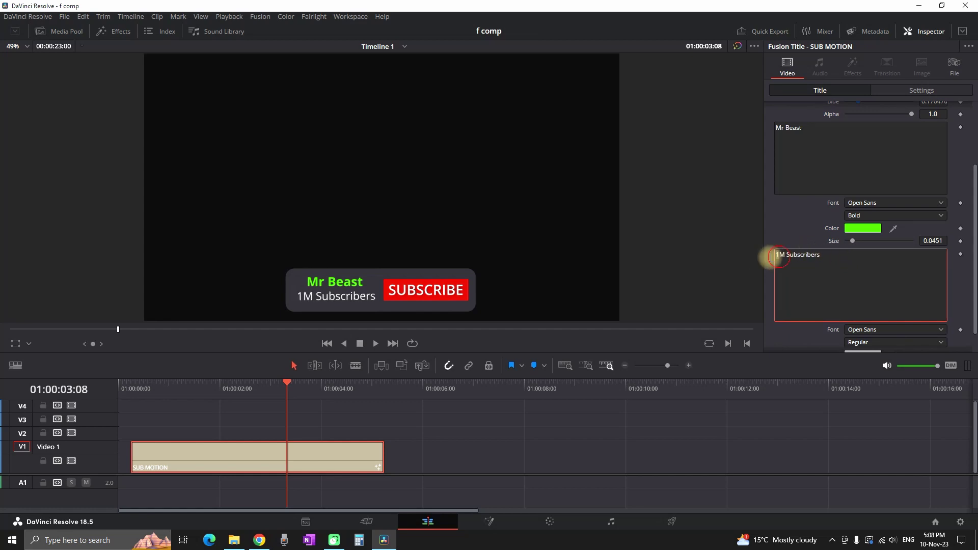
key("Delete")
type("3.5K")
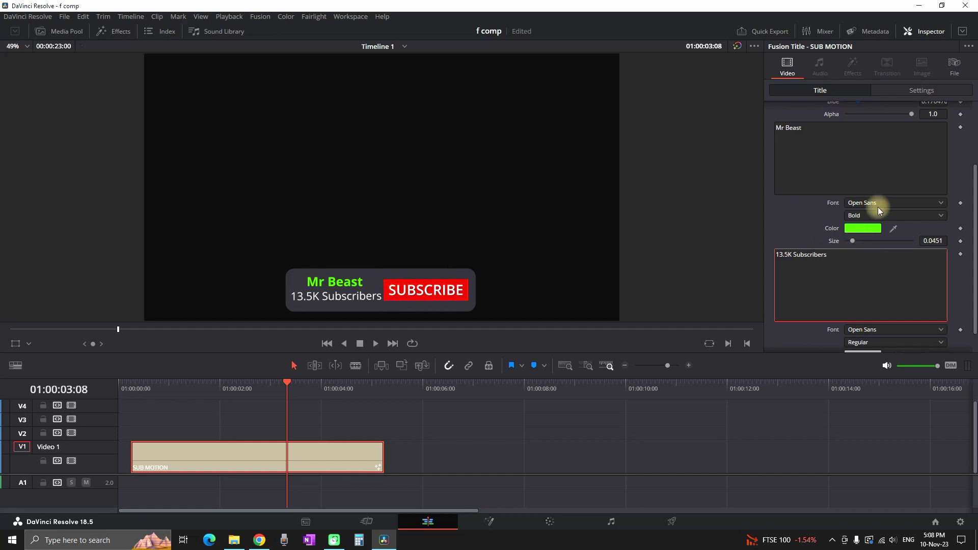
- Enlarge the Mr Beast name, try another weight, and pick Montserrat Alternates as its font
left_click_drag(853, 241, 852, 243)
left_click(884, 218)
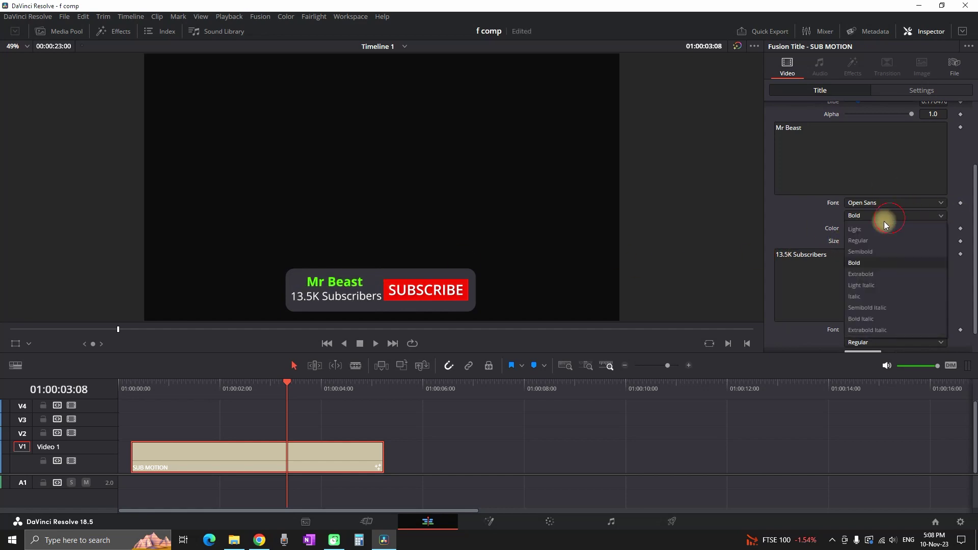
left_click(879, 228)
left_click(874, 202)
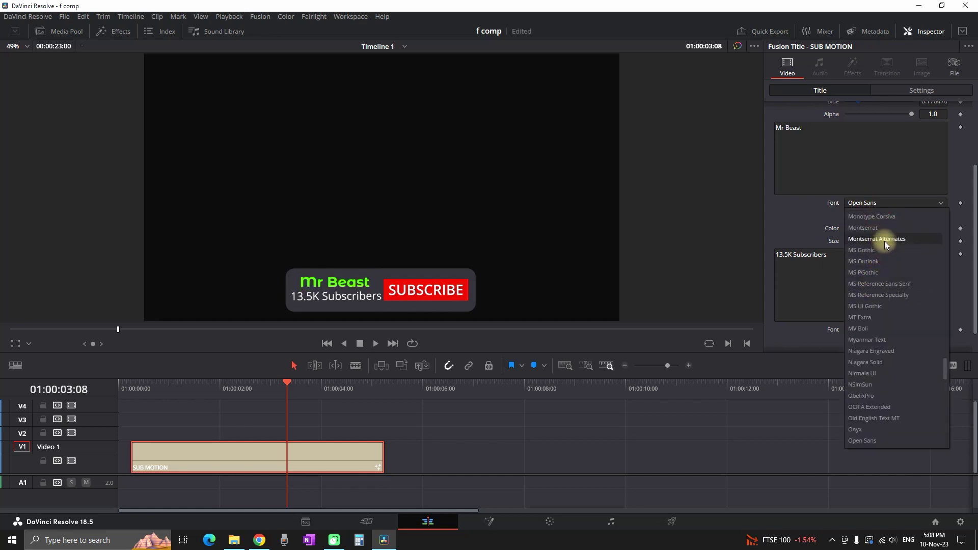
left_click(885, 239)
scroll(928, 252, "down", 2)
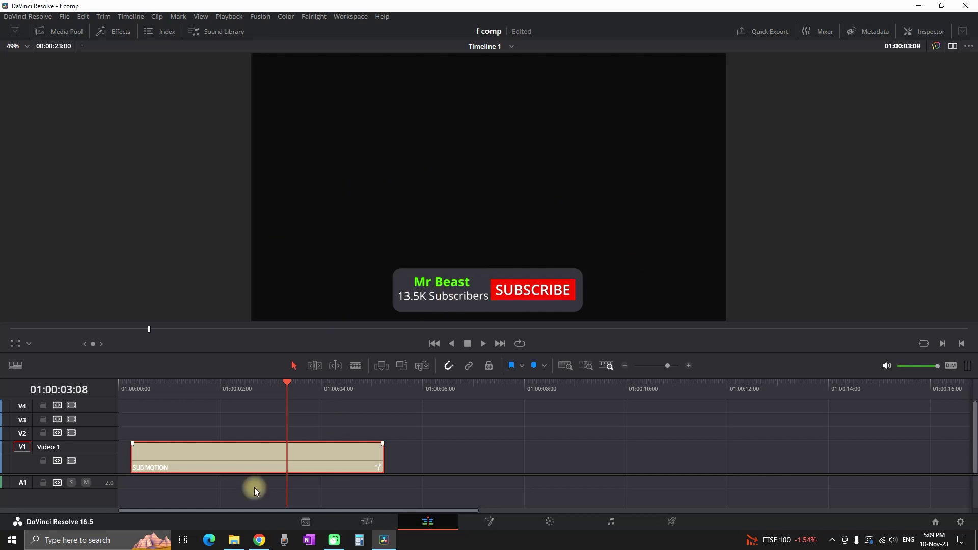
- Copy the SUB MOTION.setting title file
left_click(234, 540)
mouse_move(367, 162)
left_mouse_down()
mouse_move(395, 181)
mouse_move(429, 179)
left_mouse_up()
right_click(354, 145)
left_click(394, 294)
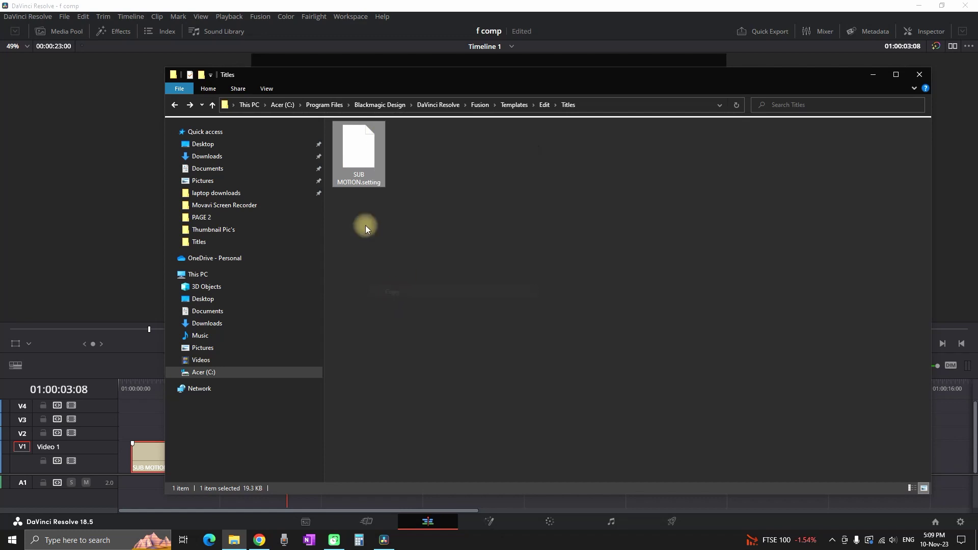
- Navigate to Program Files > Blackmagic Design > DaVinci Resolve > Fusion > Templates > Edit > Titles
left_click(326, 104)
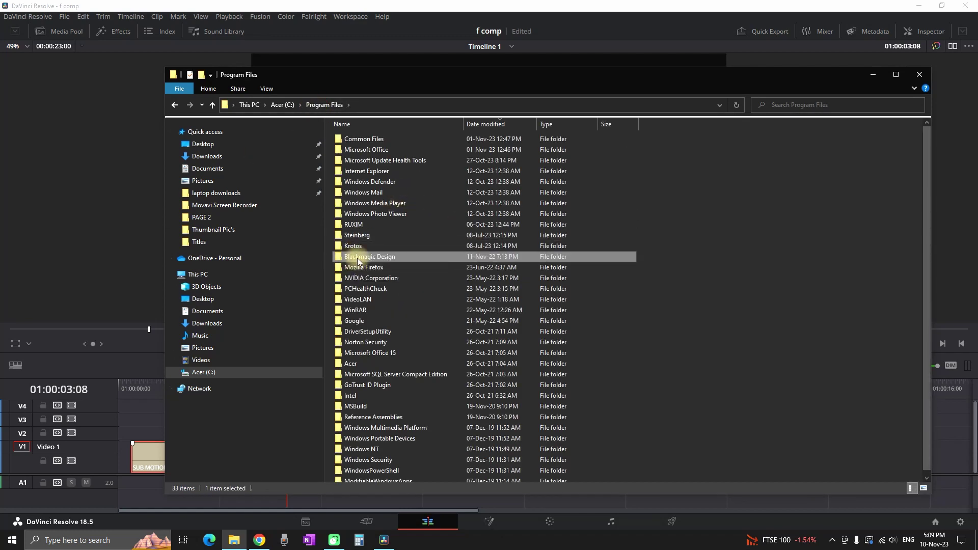
double_click(372, 260)
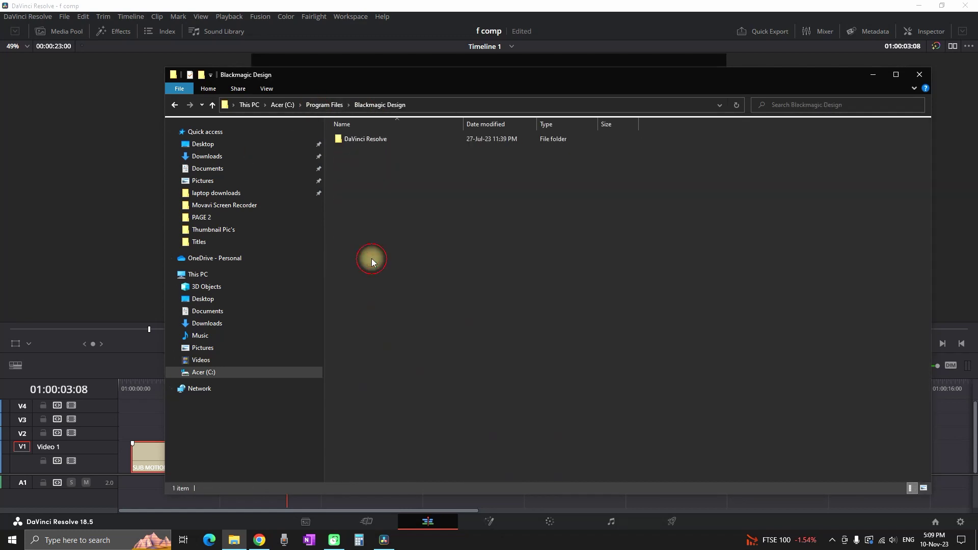
double_click(366, 139)
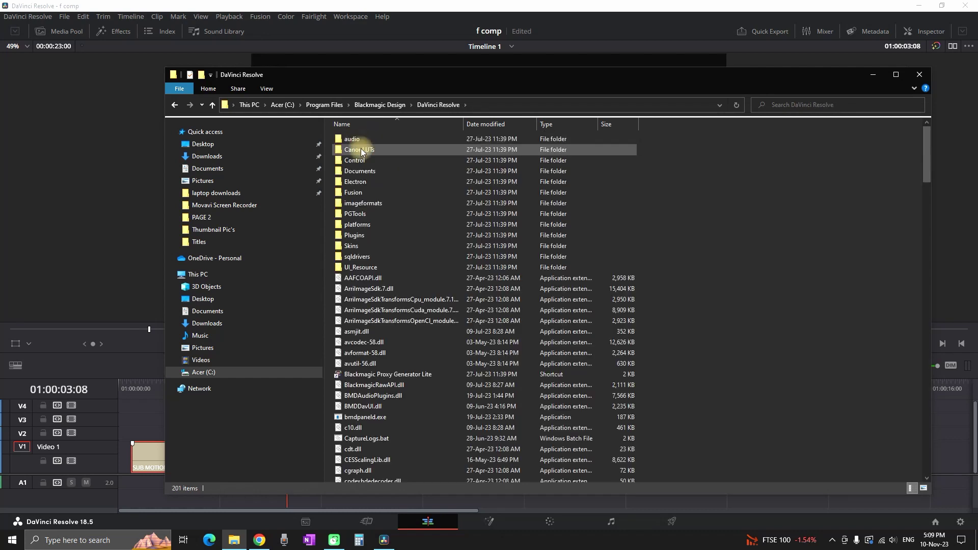
double_click(379, 192)
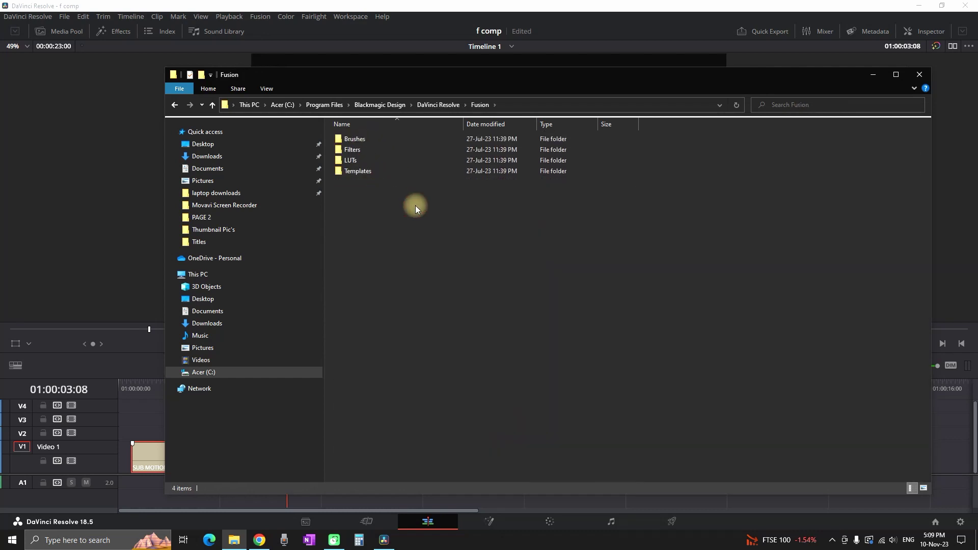
double_click(376, 172)
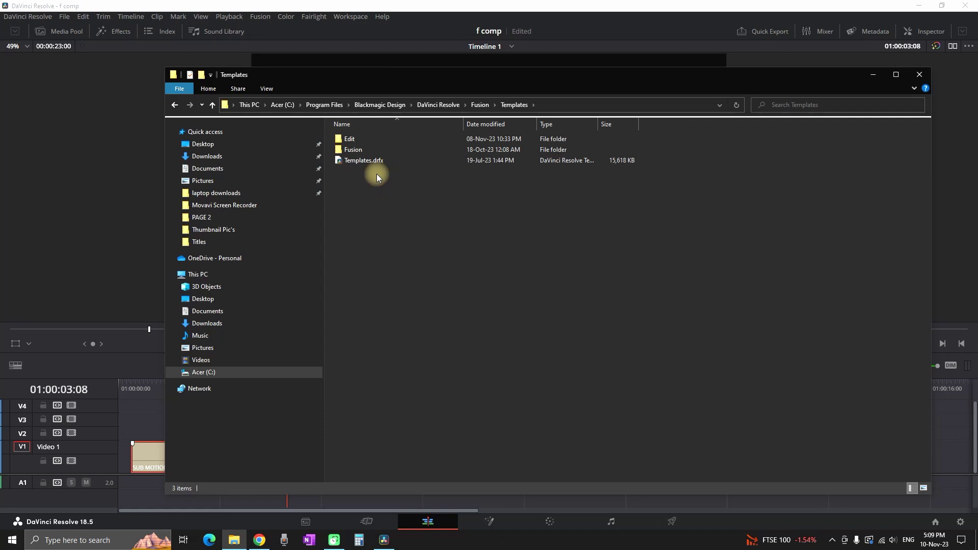
left_click(373, 141)
double_click(378, 140)
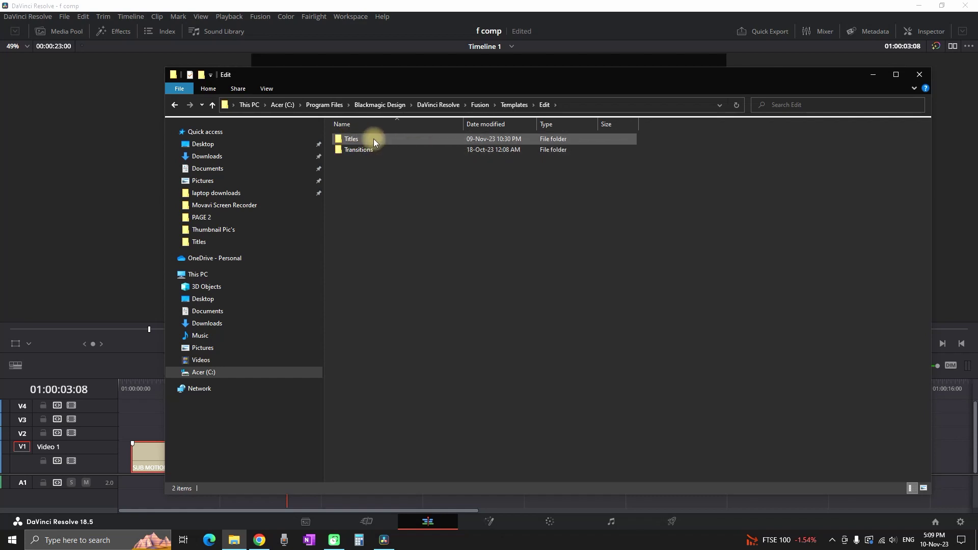
double_click(374, 138)
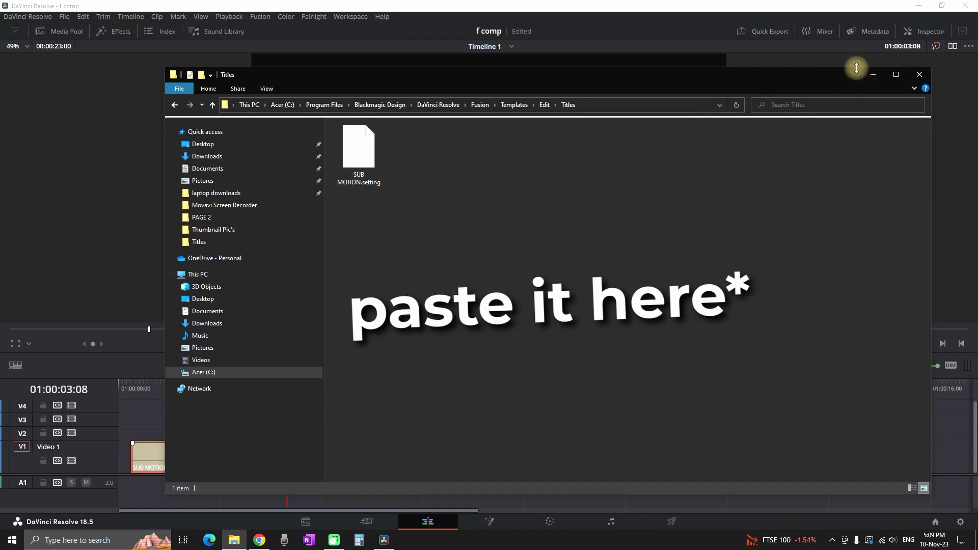
- Close Explorer and bring up Resolve's Effects titles library
left_click(872, 74)
left_click(55, 33)
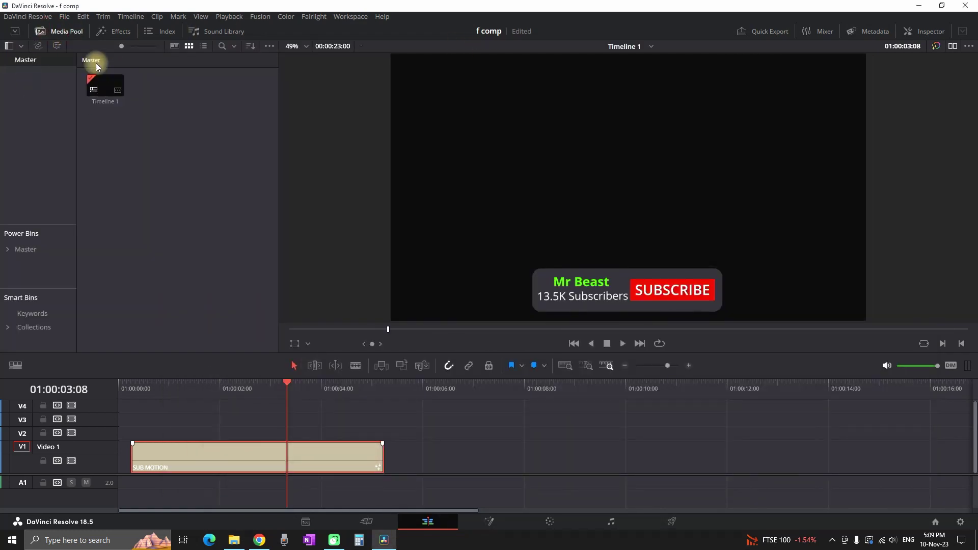
left_click(107, 31)
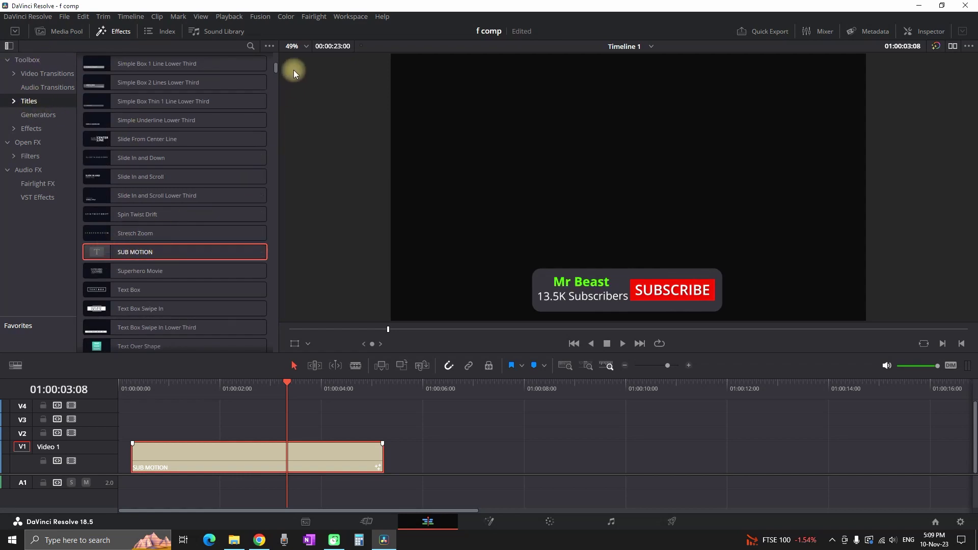
mouse_move(274, 71)
left_mouse_down()
mouse_move(276, 52)
mouse_move(278, 99)
mouse_move(280, 60)
left_mouse_up()
scroll(197, 215, "up", 5)
scroll(206, 203, "down", 5)
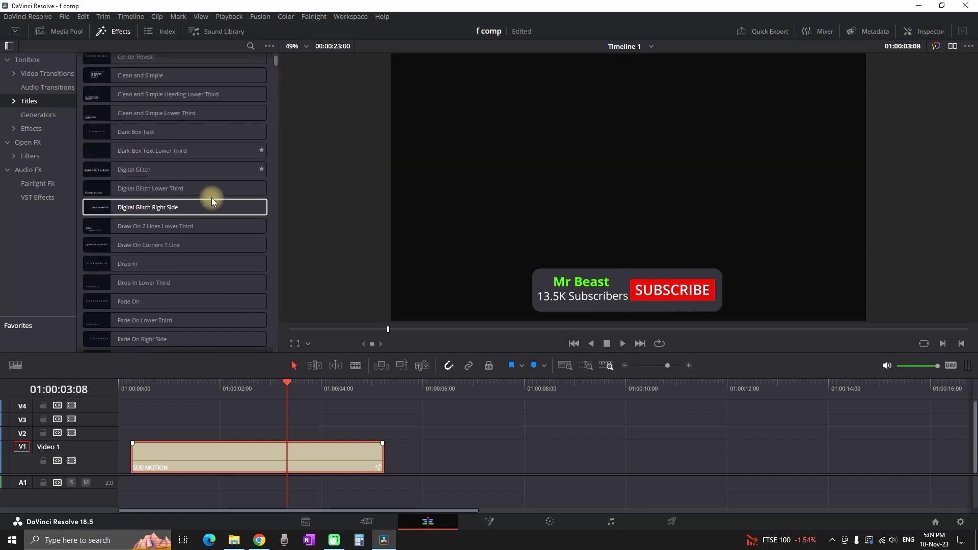
scroll(229, 180, "down", 5)
scroll(253, 183, "down", 5)
scroll(260, 184, "down", 5)
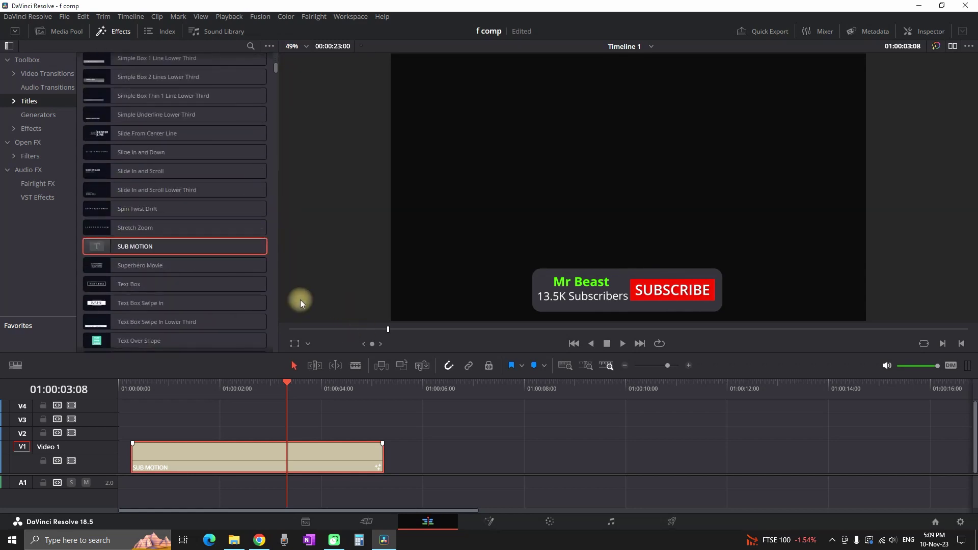
- Add the SUB MOTION title to the timeline and play the new clip
left_click_drag(154, 246, 474, 451)
left_click(441, 389)
key("space")
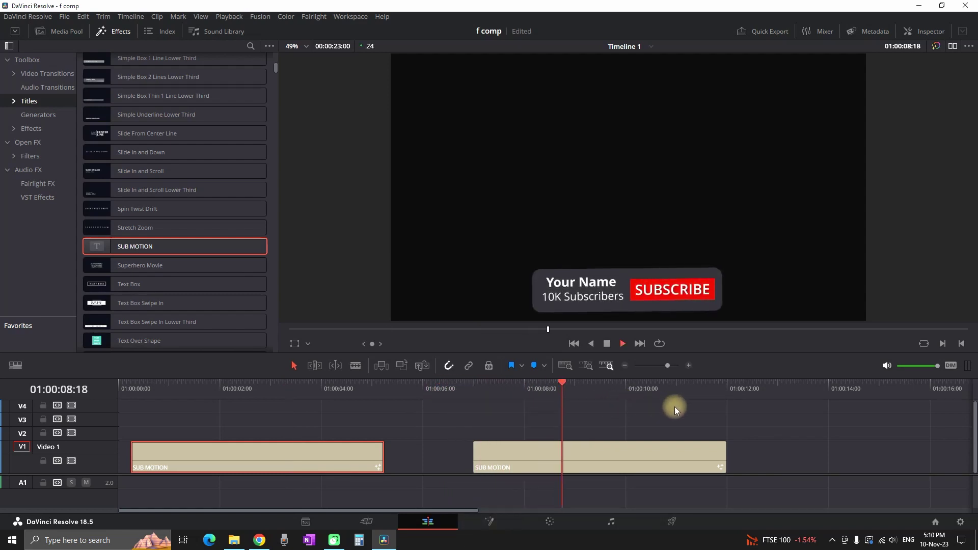
key("space")
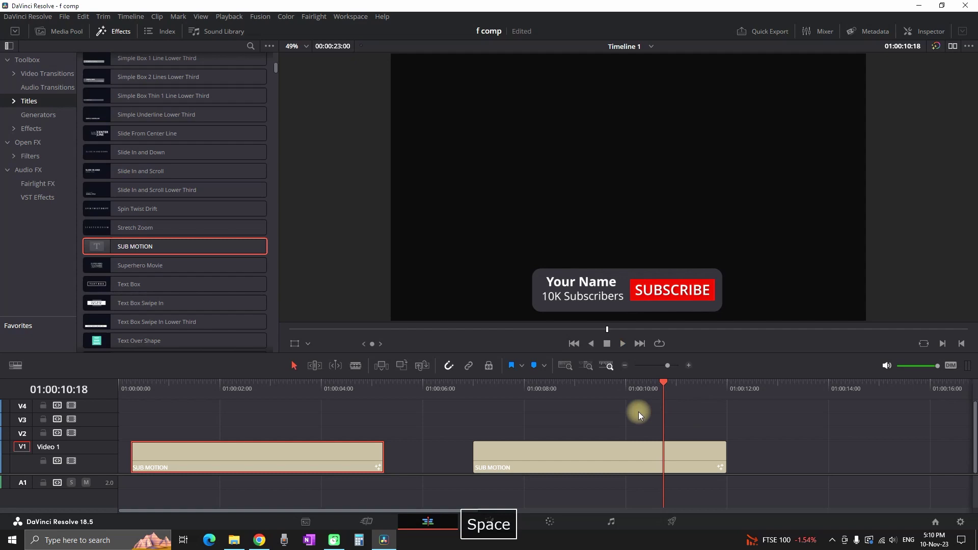
- Delete the extra SUB MOTION title clip from the timeline
left_click(612, 448)
key("Delete")
left_click(284, 449)
- Using the Transform overlay, shrink the Mr Beast title and move it bottom-right
left_click(261, 393)
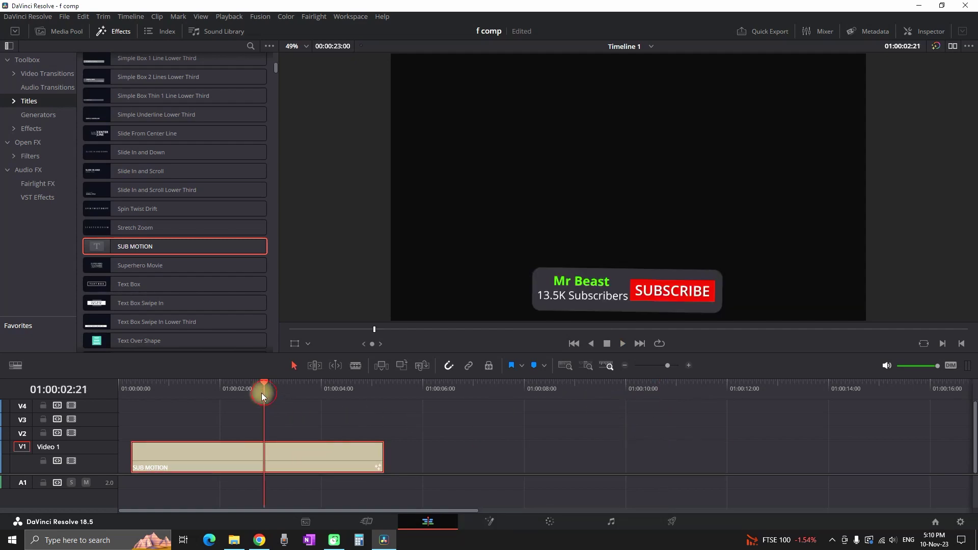
left_click(296, 345)
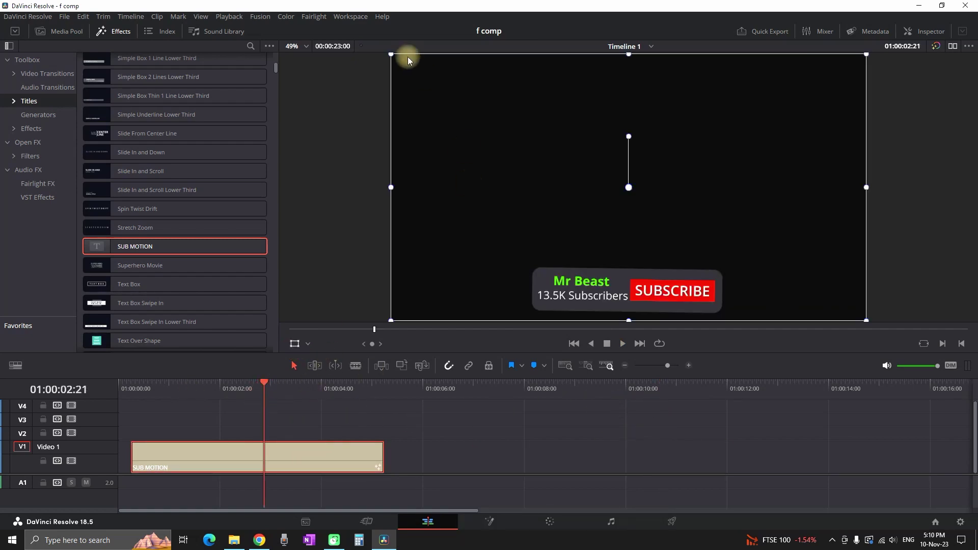
left_click_drag(392, 55, 494, 113)
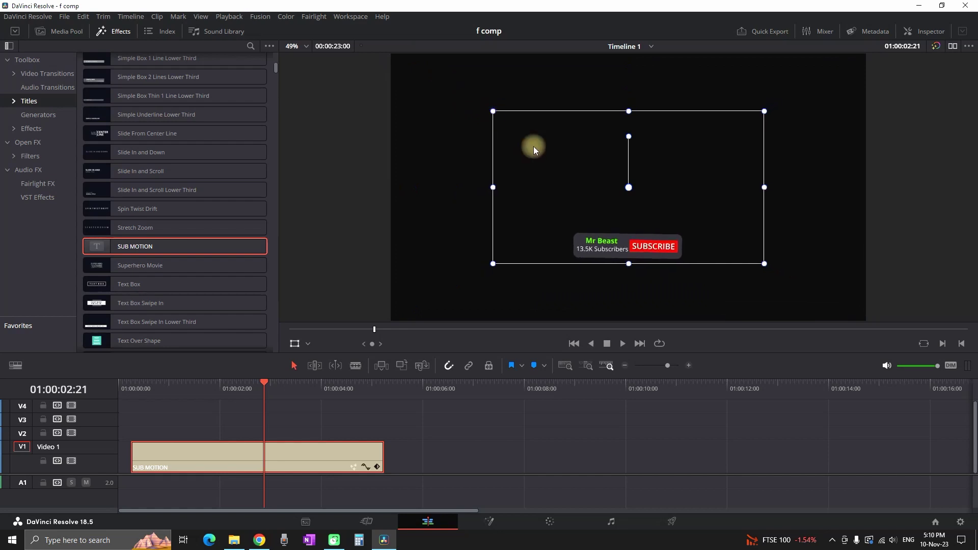
mouse_move(534, 146)
left_mouse_down()
mouse_move(710, 198)
mouse_move(741, 221)
left_mouse_up()
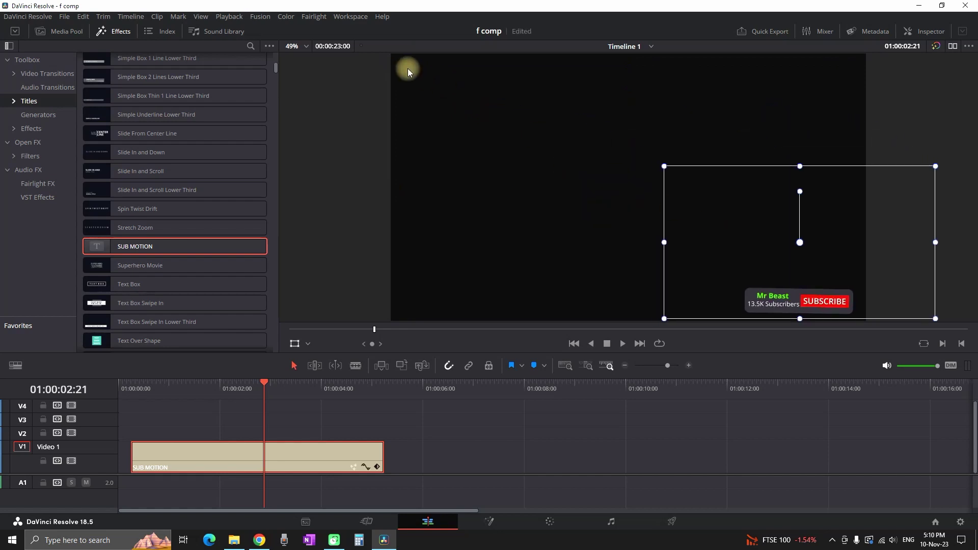
- Put a Solid Color generator on V1 beneath the title and play it from the start
left_click(296, 345)
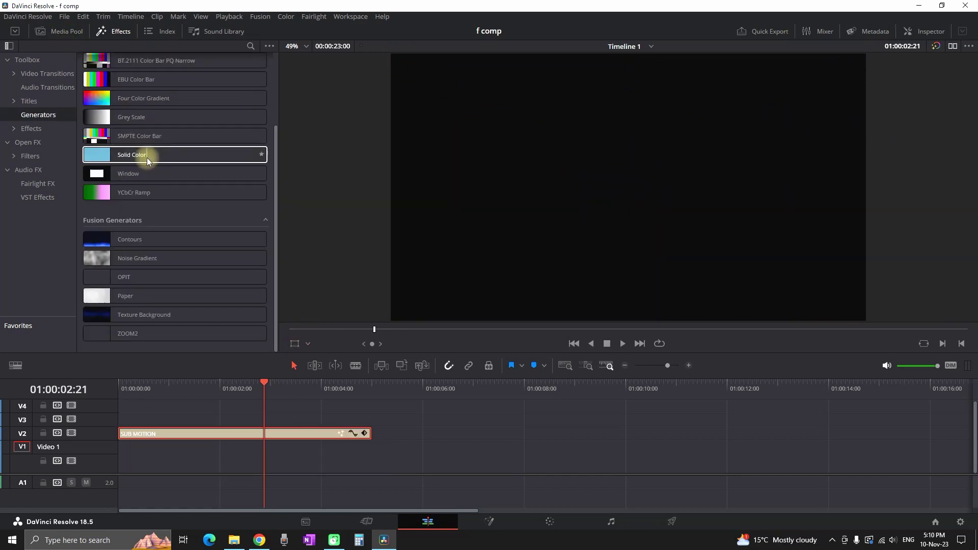
mouse_move(147, 158)
left_mouse_down()
mouse_move(174, 472)
mouse_move(129, 467)
mouse_move(220, 441)
left_mouse_up()
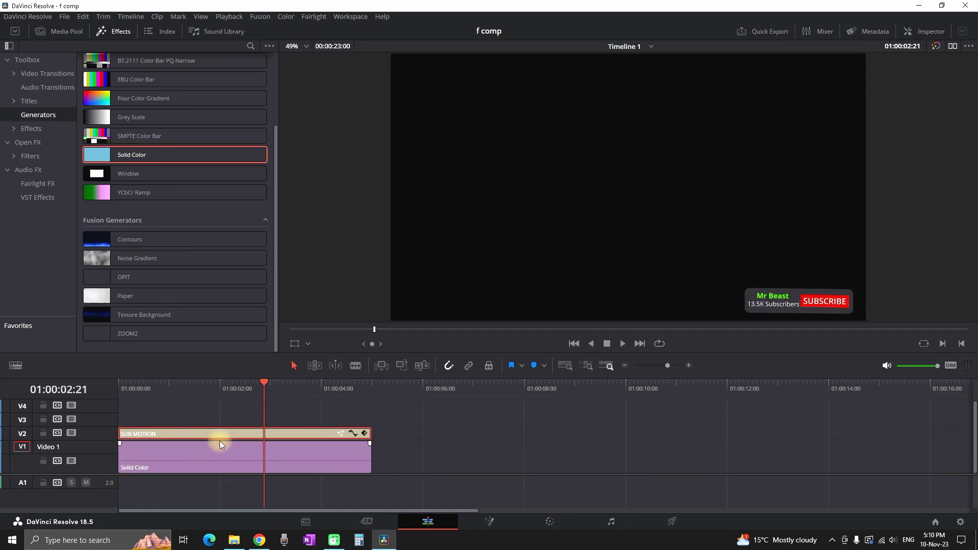
left_click(125, 397)
key("space")
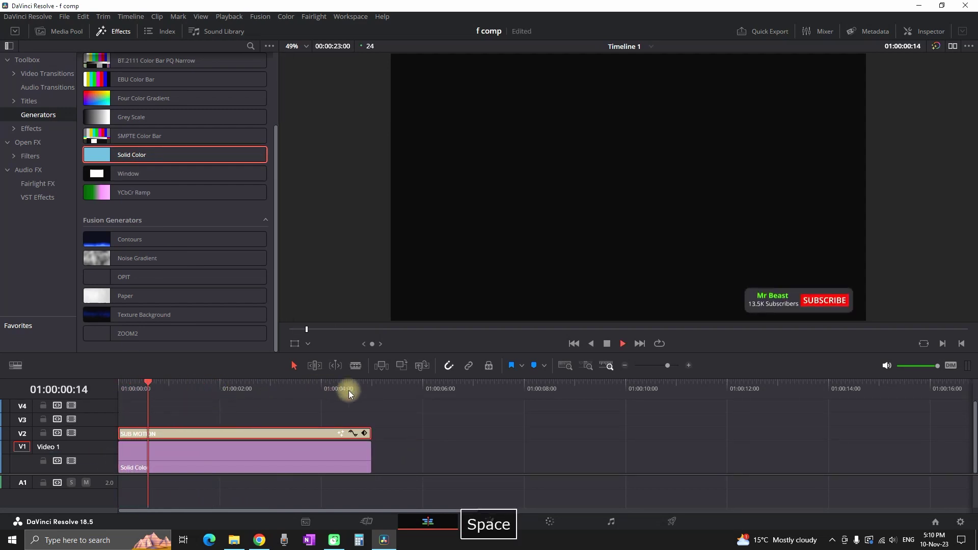
- Select the Solid Color clip and show its Inspector settings
key("space")
left_click(248, 457)
left_click(910, 34)
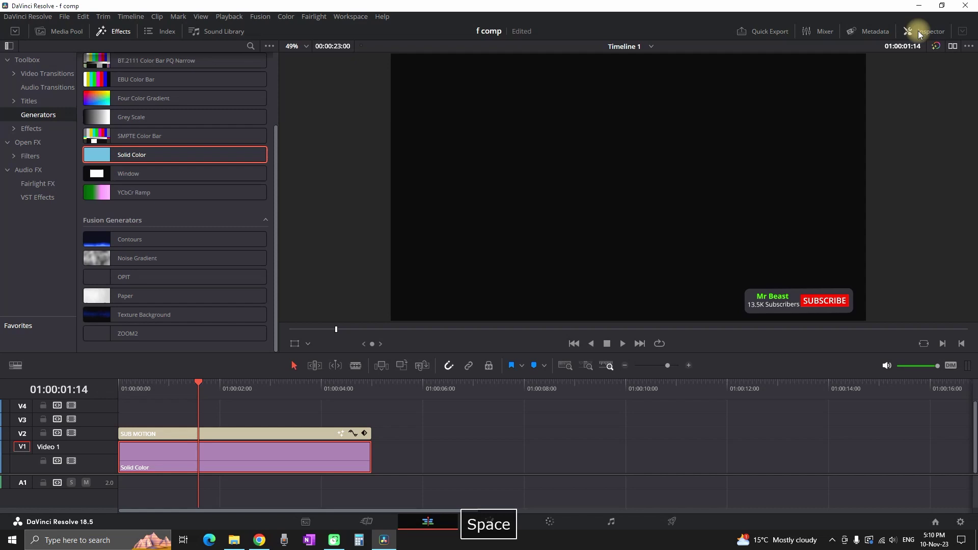
- Colour the Solid Color background light cyan (#55ffff) and play the title over it
left_click(844, 124)
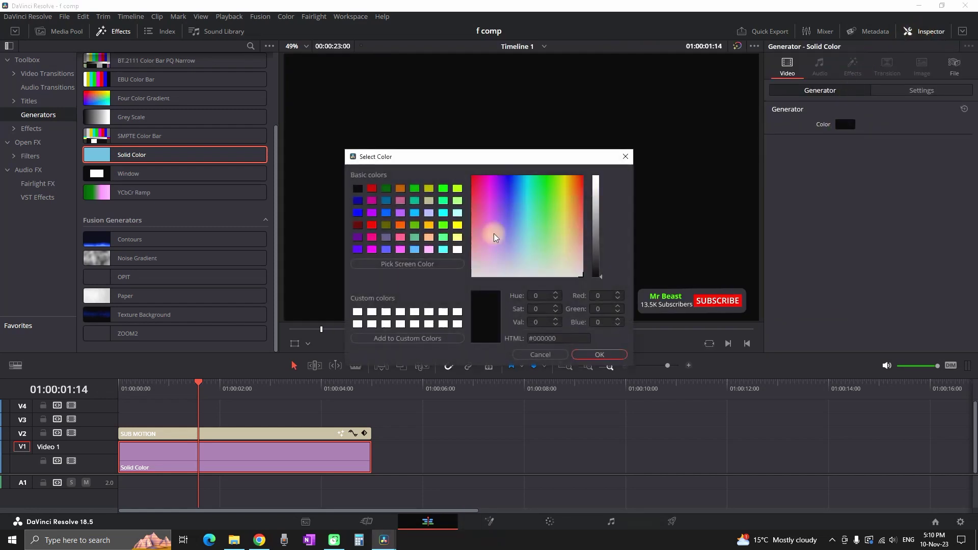
left_click(528, 245)
left_click_drag(528, 244, 526, 221)
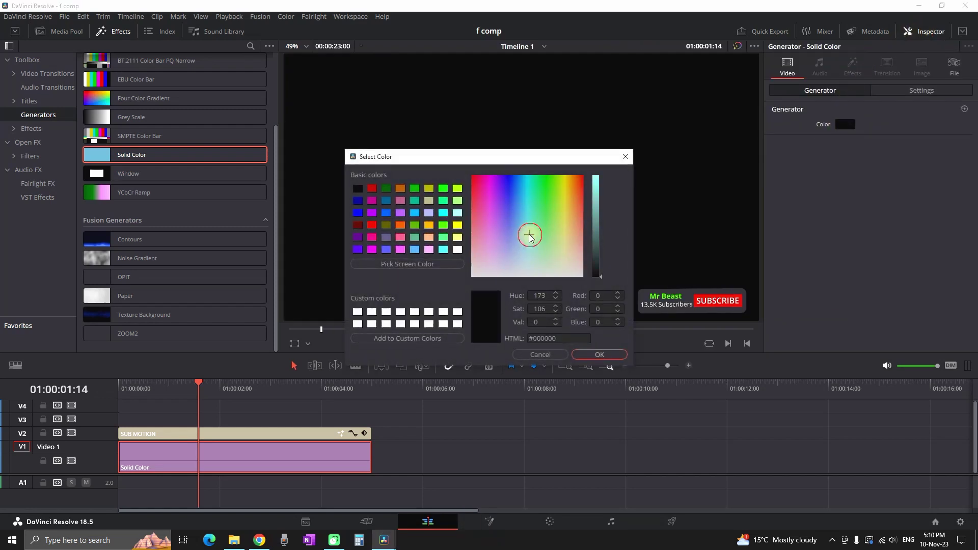
left_click(445, 239)
left_click(443, 249)
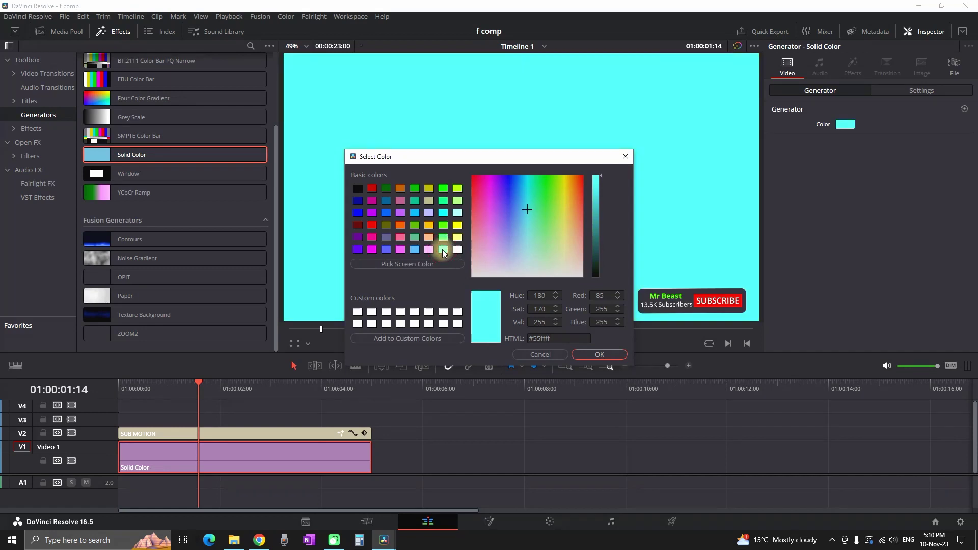
left_click(573, 355)
left_click_drag(181, 388, 129, 391)
key("space")
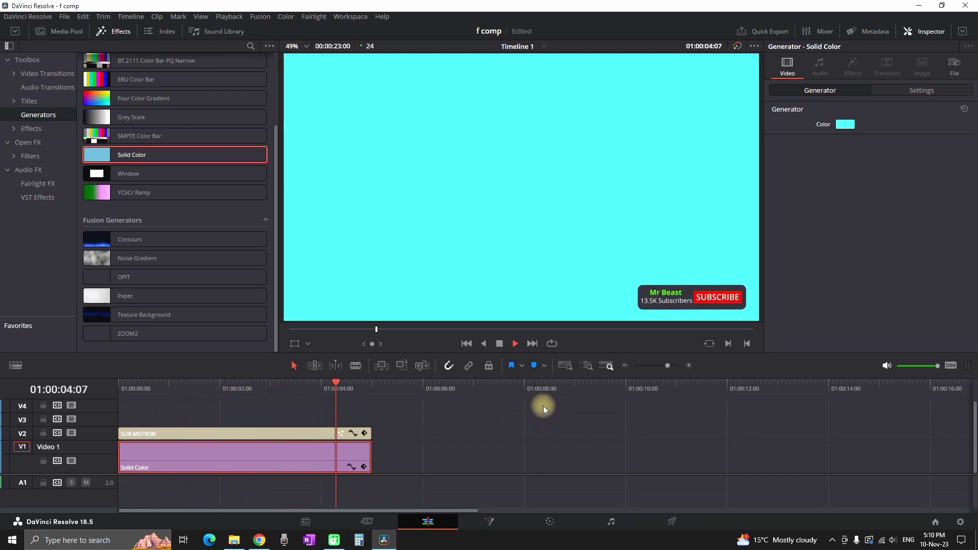
key("space")
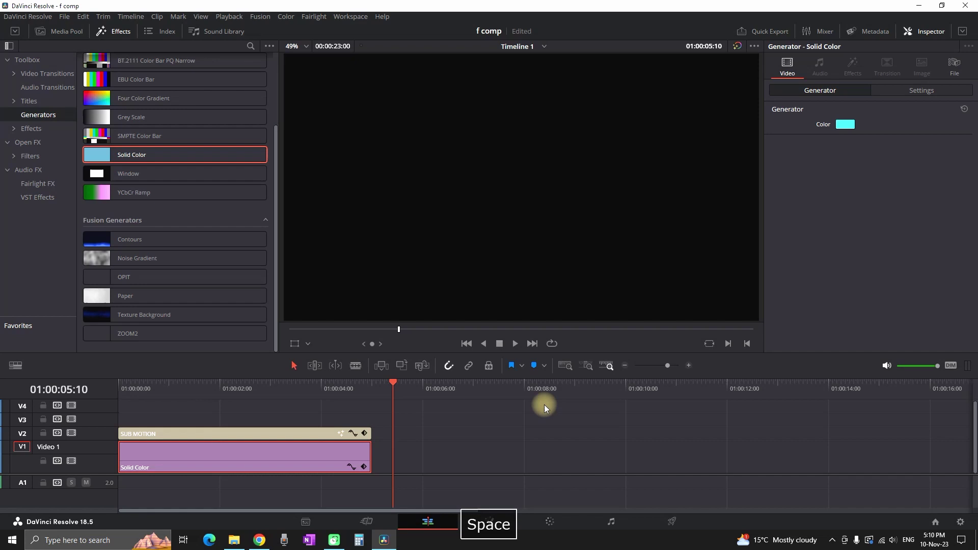